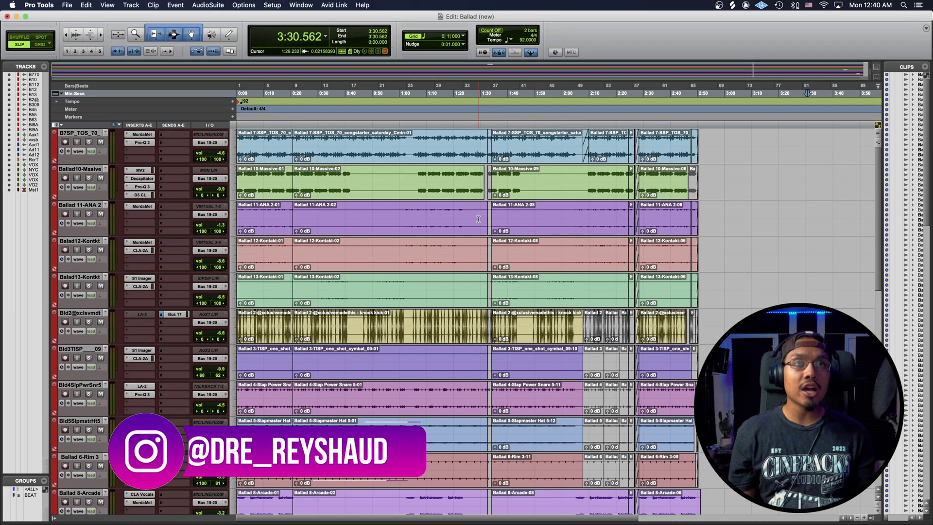
Step: Play the main and harmony vocals from 0:19.829, stop, and zoom in on the vocal clips
scroll(435, 235, "down", 10)
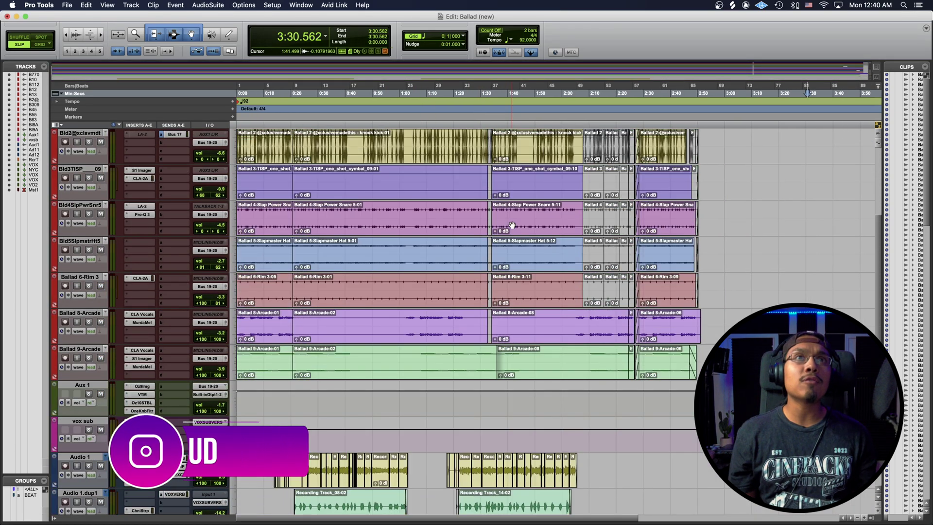
scroll(486, 194, "up", 1)
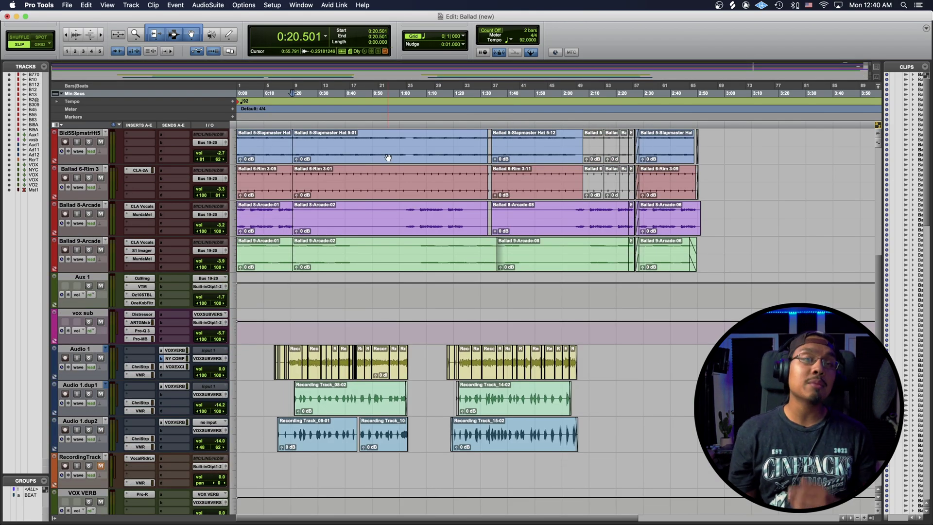
left_click(292, 106)
key("space")
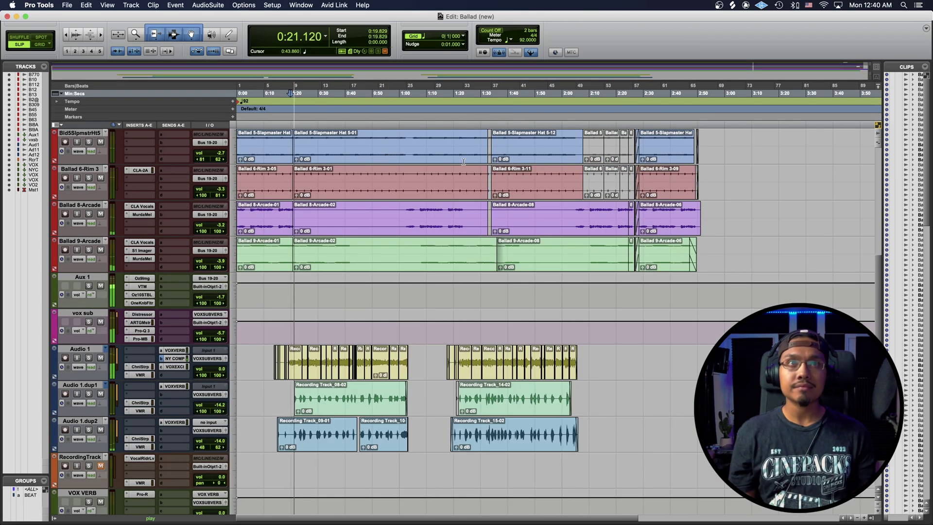
scroll(573, 278, "up", 4)
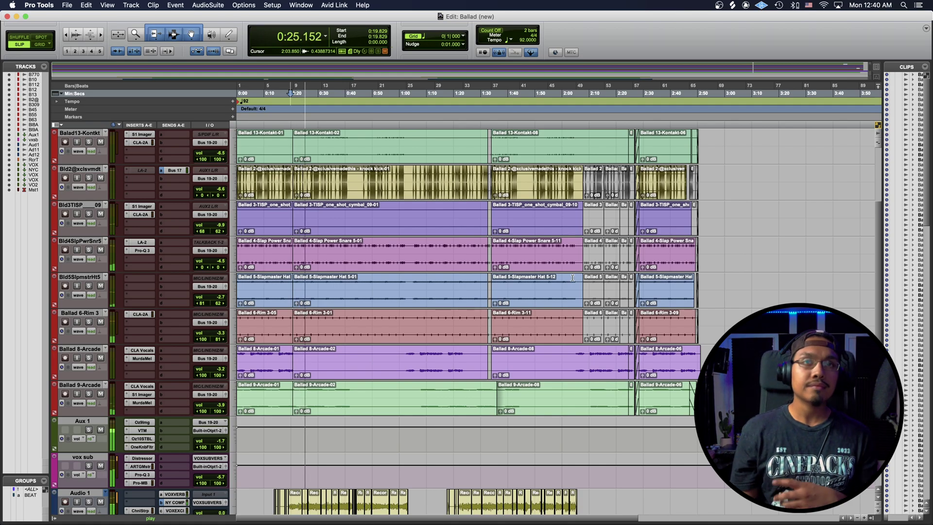
key("space")
scroll(537, 269, "down", 4)
key("super+bracketright")
key("super+bracketright")
Step: Move the playback start point to 0:30.416 in the vocal clips
scroll(537, 269, "right", 5)
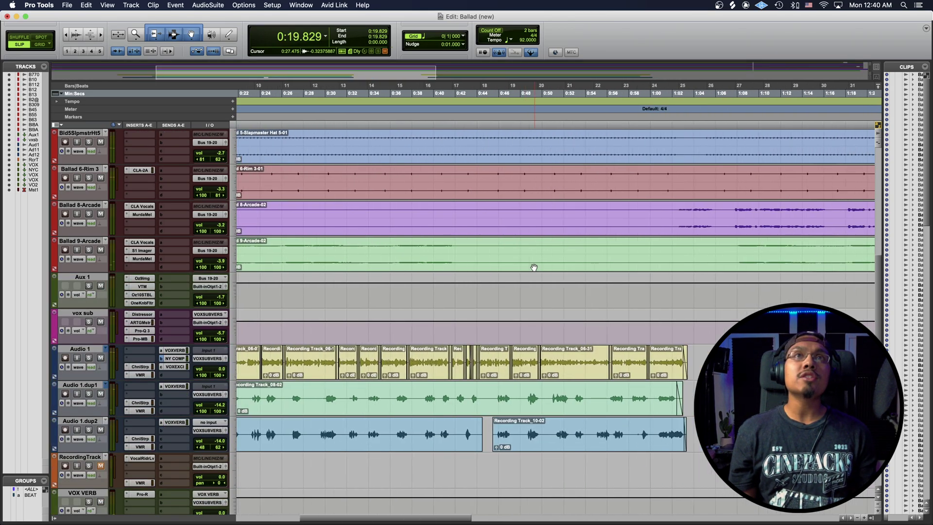
scroll(533, 267, "up", 2)
scroll(531, 236, "down", 3)
scroll(530, 236, "left", 5)
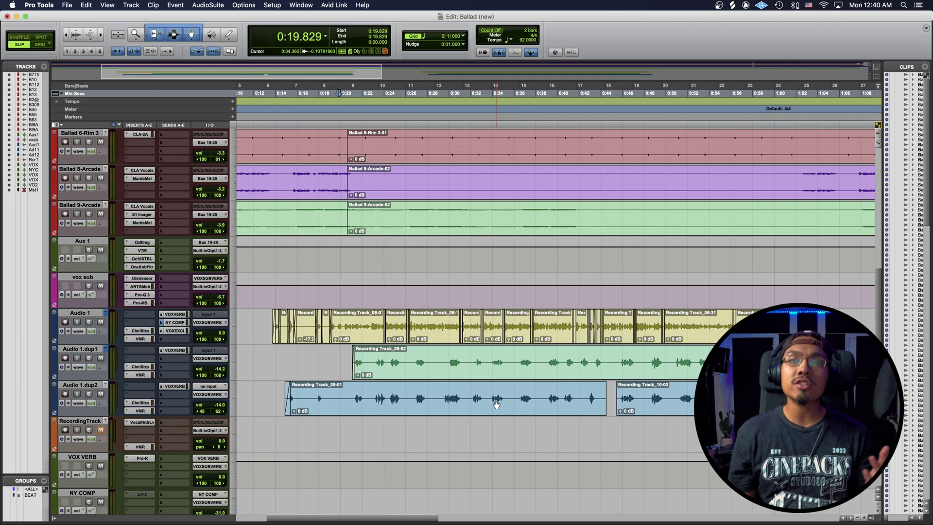
left_click(461, 354)
Step: Select the Audio 1.dup1 harmony and bring up the Audio 1.dup2 track's context menu
scroll(467, 357, "right", 3)
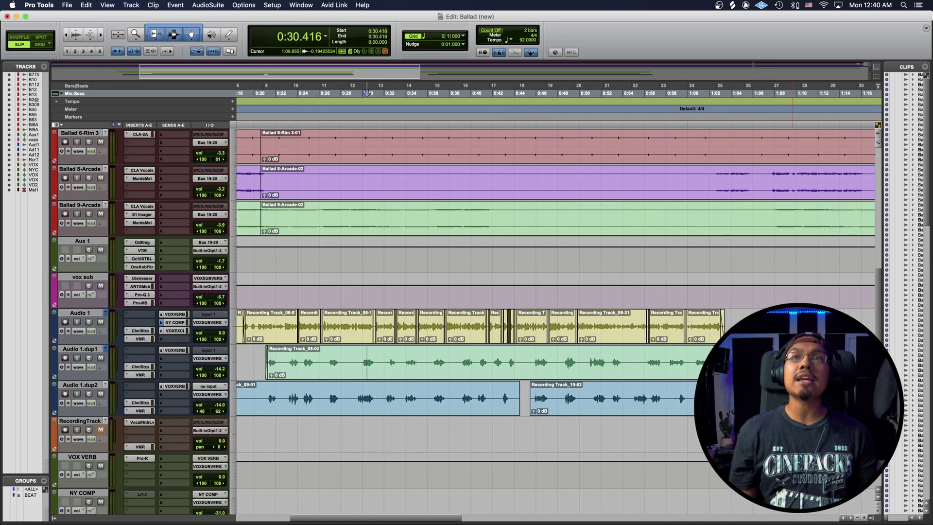
scroll(601, 354, "right", 4)
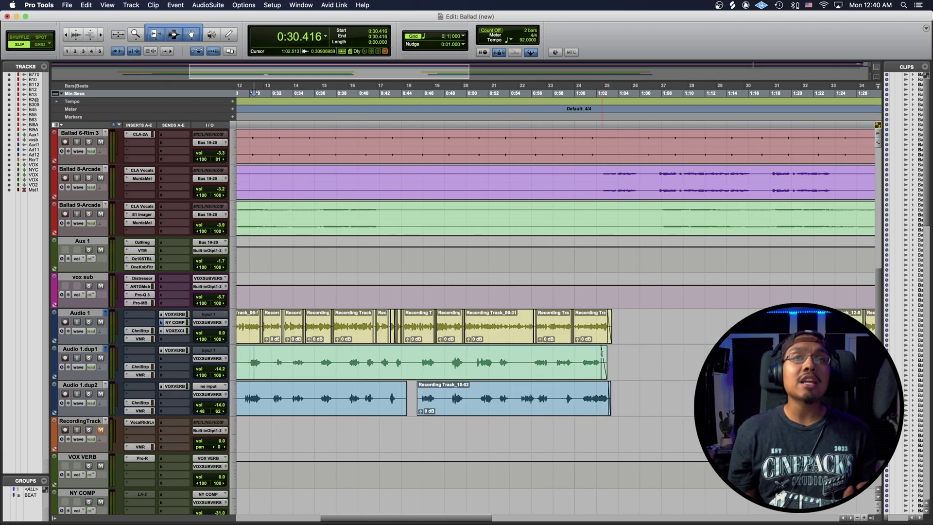
left_click(88, 350)
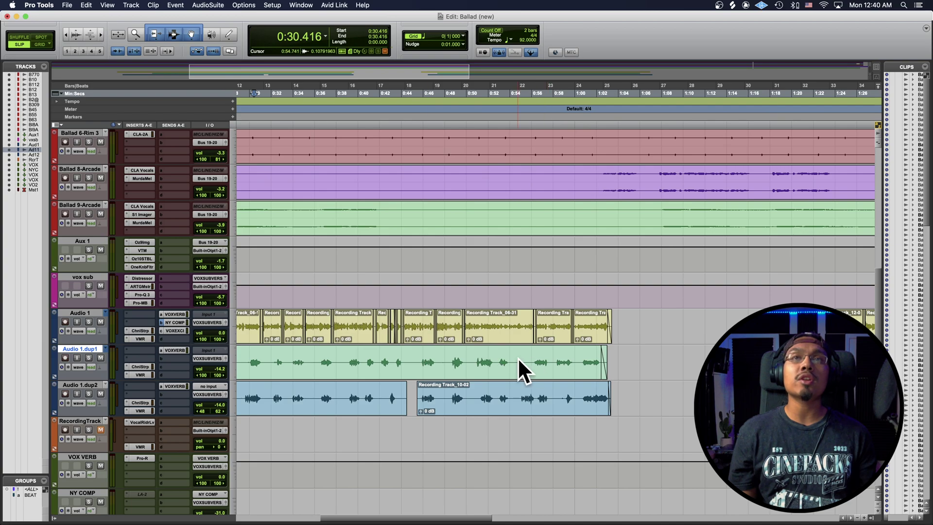
right_click(93, 388)
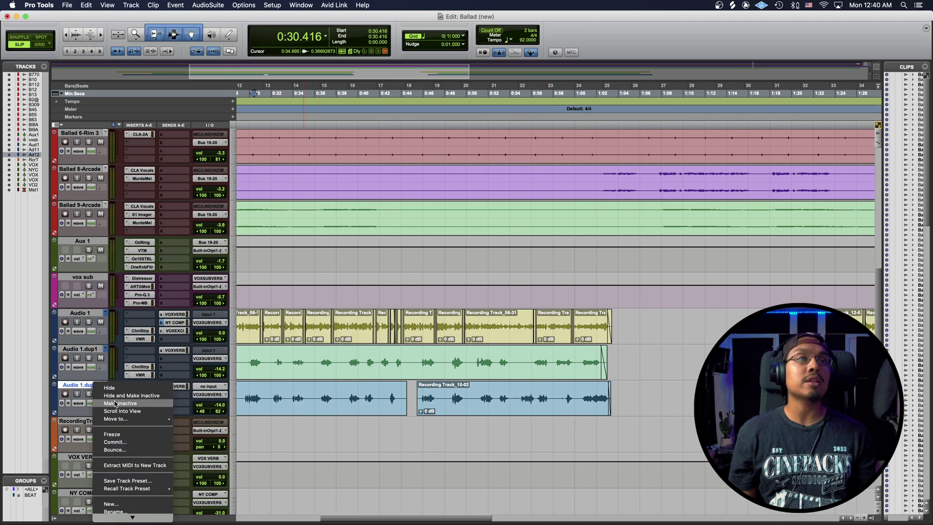
Step: Make Audio 1.dup2 inactive, select Audio 1.dup1, and set the edit point at 0:39.911
left_click(117, 403)
left_click(81, 350)
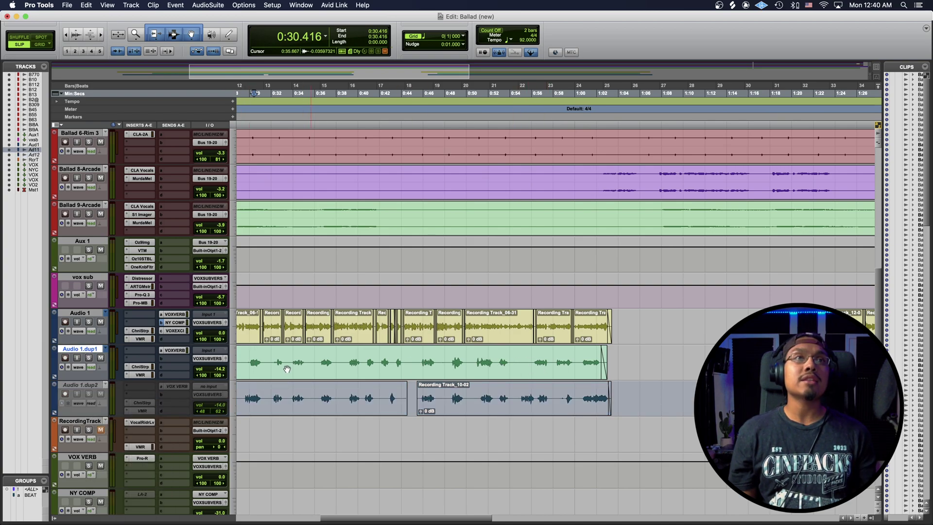
left_click(364, 356)
Step: Zoom in and back out around 0:39.911 to compare the harmony with the main vocal
key("super+bracketright")
key("super+bracketright")
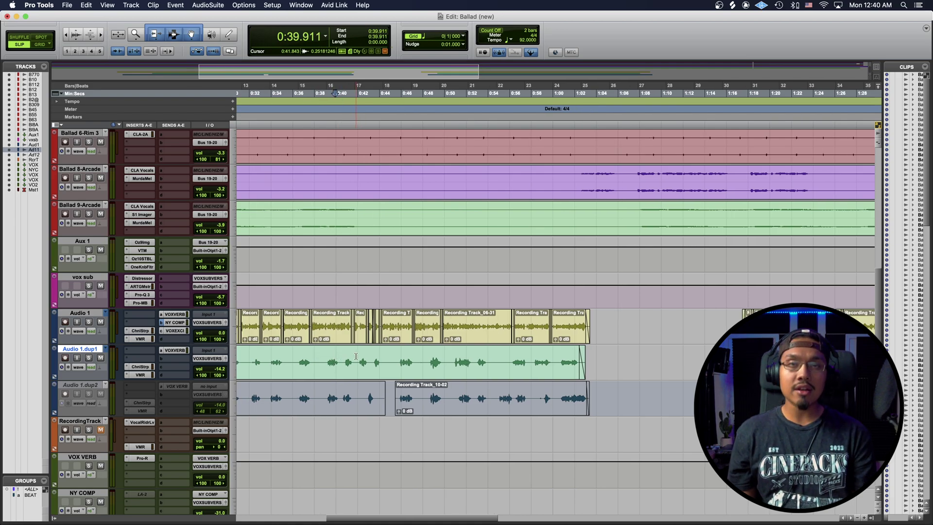
key("super+bracketright")
key("super+bracketright")
key("super+bracketright")
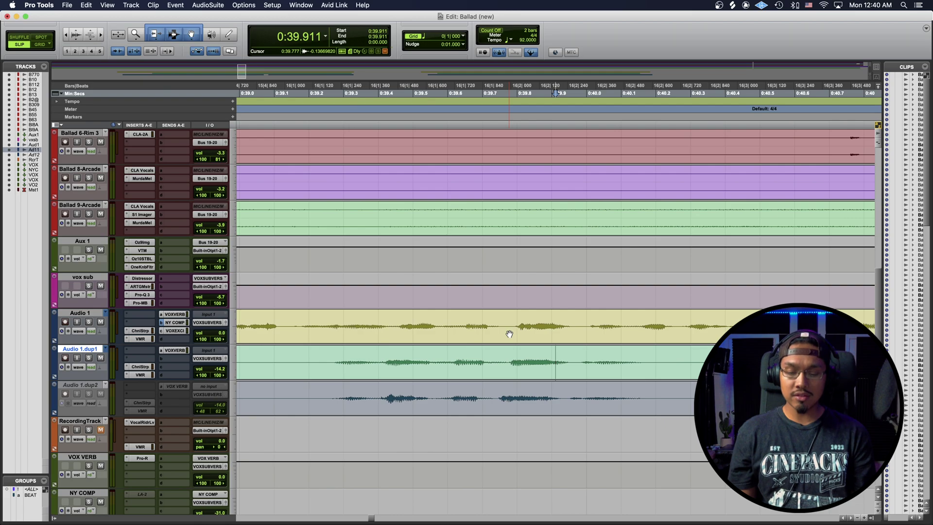
key("super+bracketleft")
key("super+bracketleft")
key("super+bracketleft")
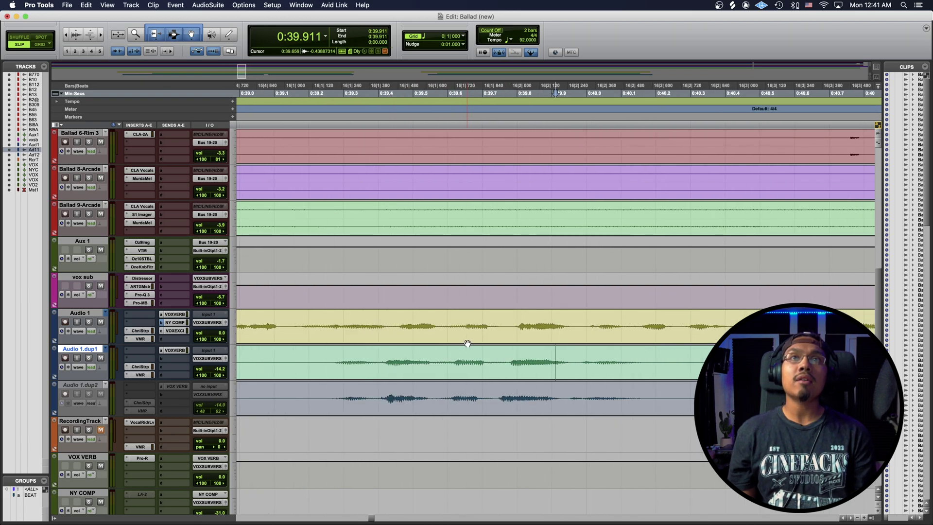
key("super+bracketleft")
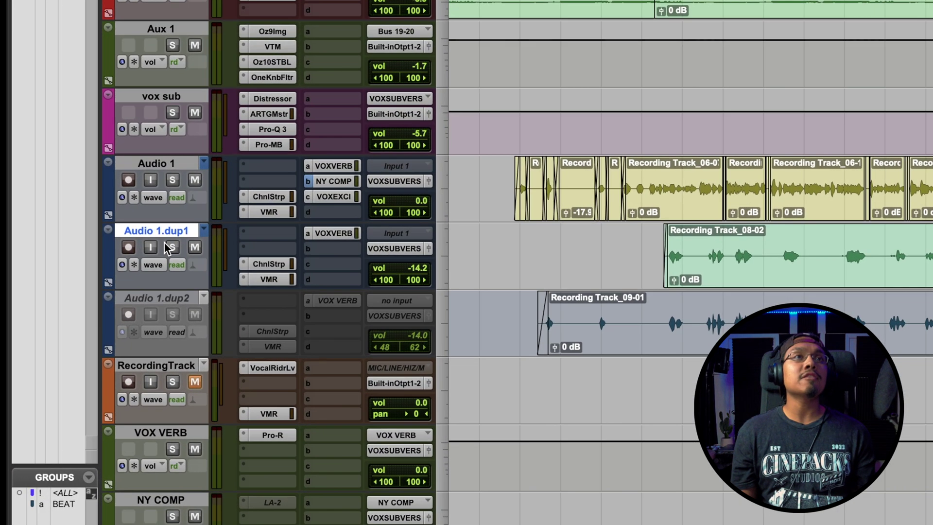
Step: Set Audio 1.dup1's Elastic Audio to Monophonic and switch its track view to Warp
left_click(193, 266)
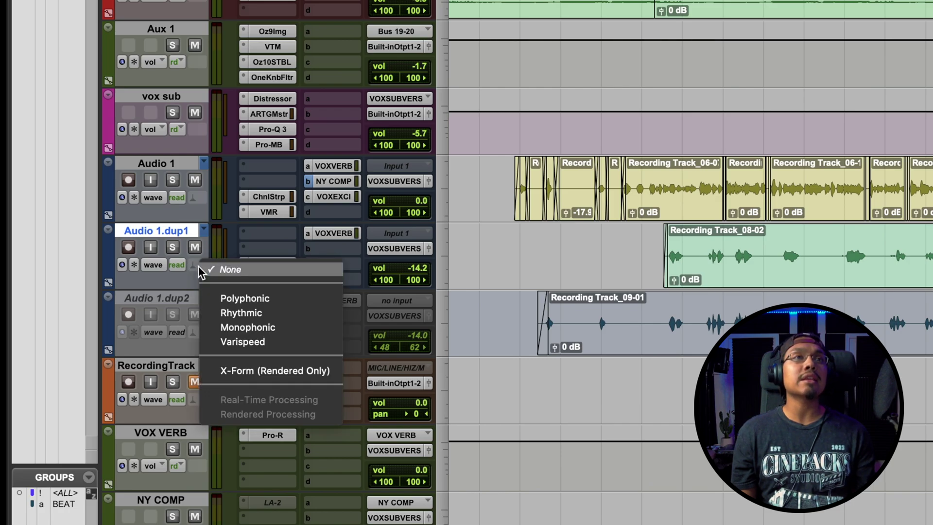
left_click(278, 328)
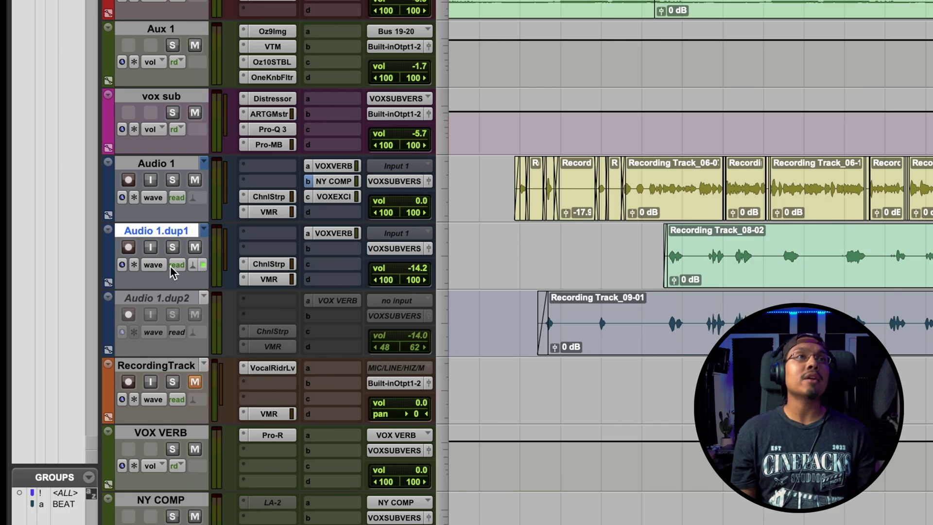
left_click(154, 265)
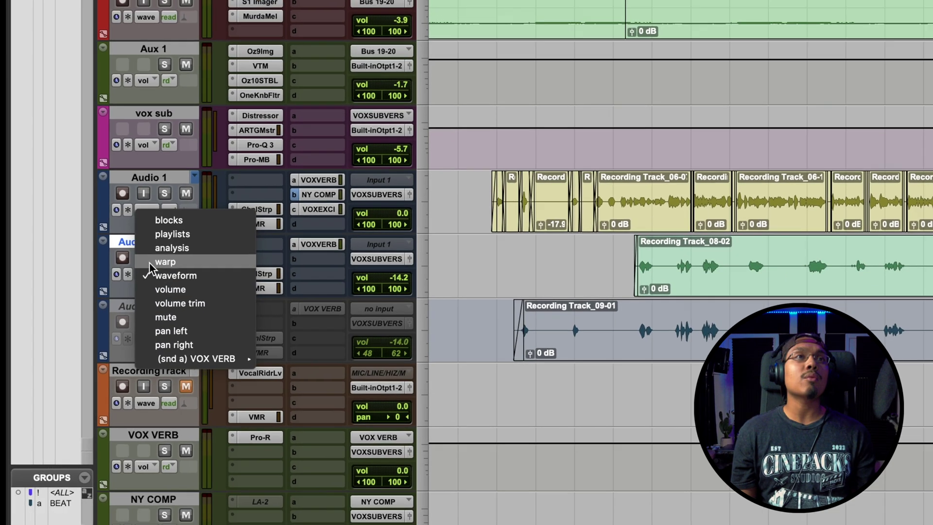
left_click(173, 252)
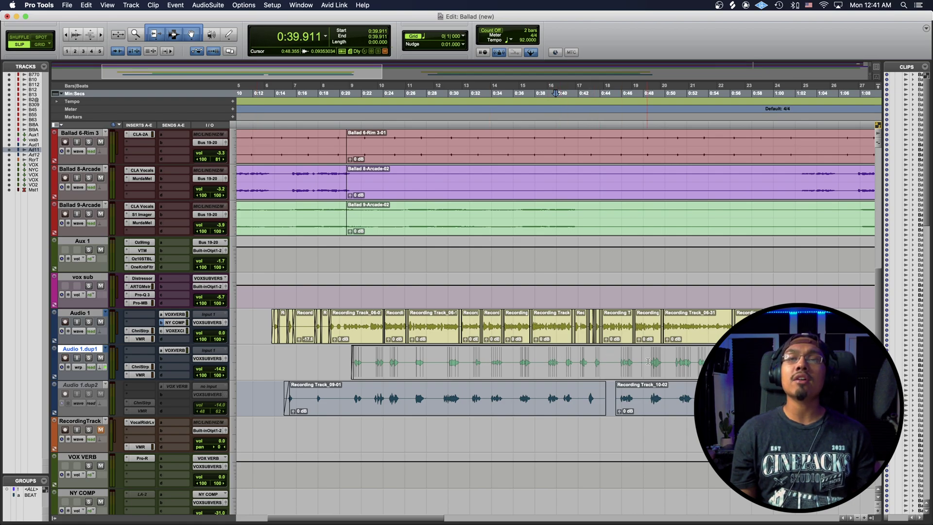
Step: Zoom and scroll to the final phrase at the end of the Audio 1.dup1 clip beside the main vocal
key("super+bracketright")
key("super+bracketright")
key("super+bracketright")
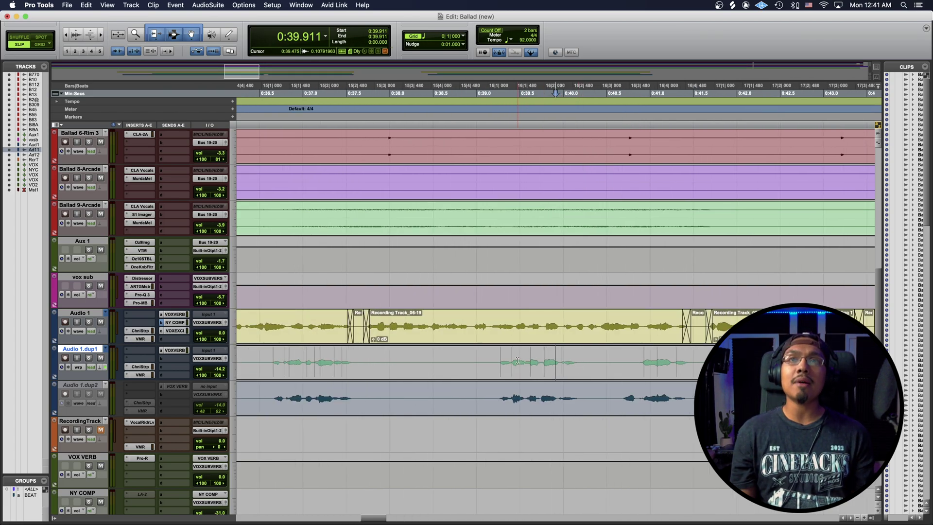
scroll(517, 361, "right", 5)
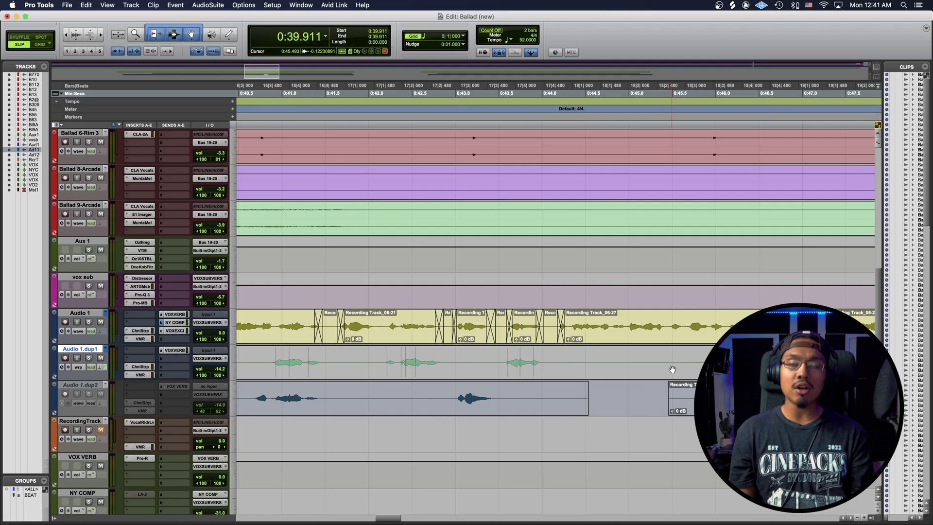
scroll(672, 369, "right", 5)
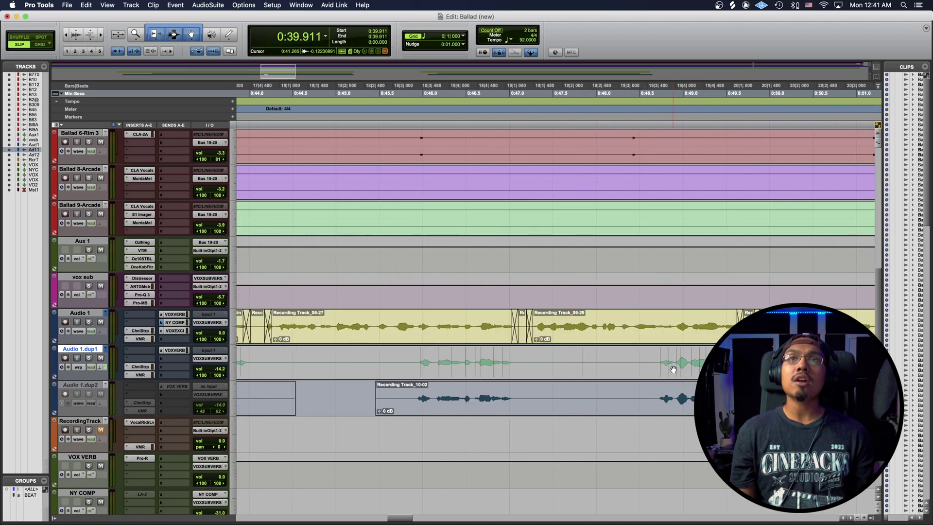
scroll(673, 370, "down", 6)
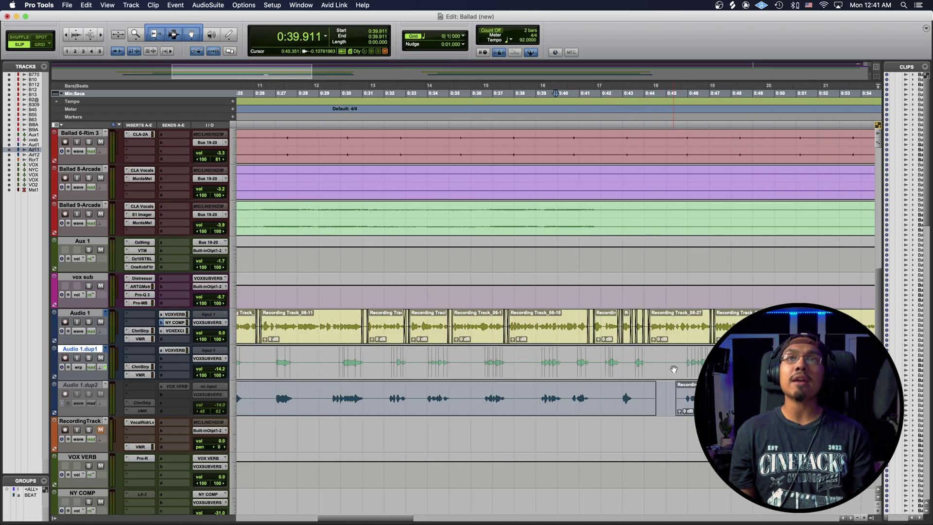
scroll(674, 369, "right", 6)
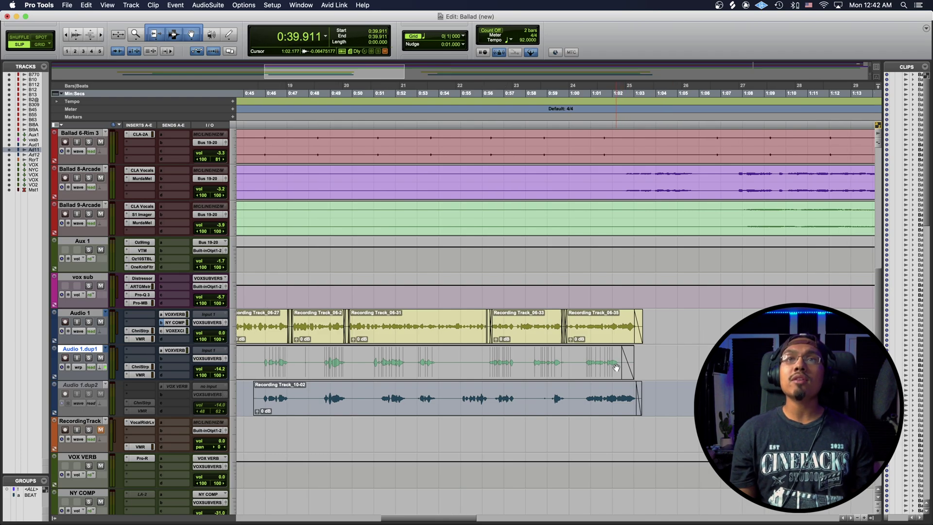
scroll(648, 364, "right", 1)
scroll(564, 366, "left", 6)
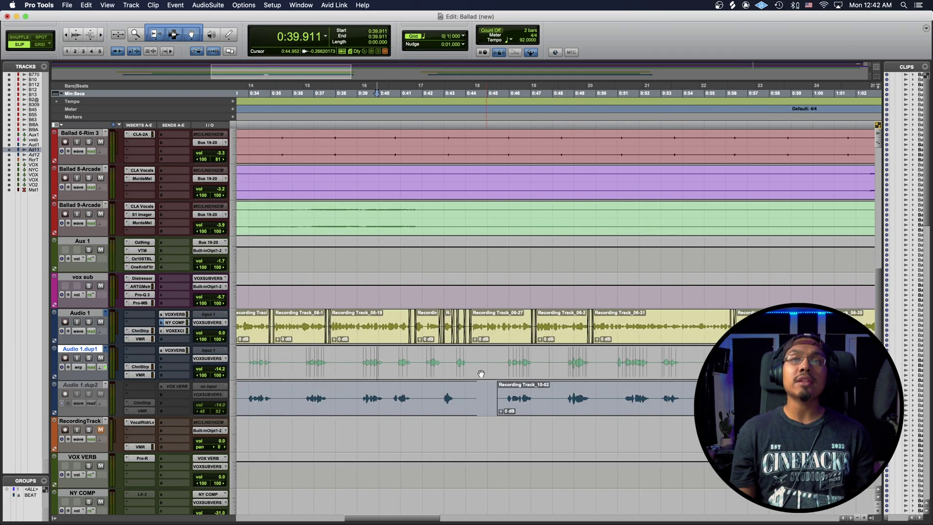
scroll(539, 371, "down", 2)
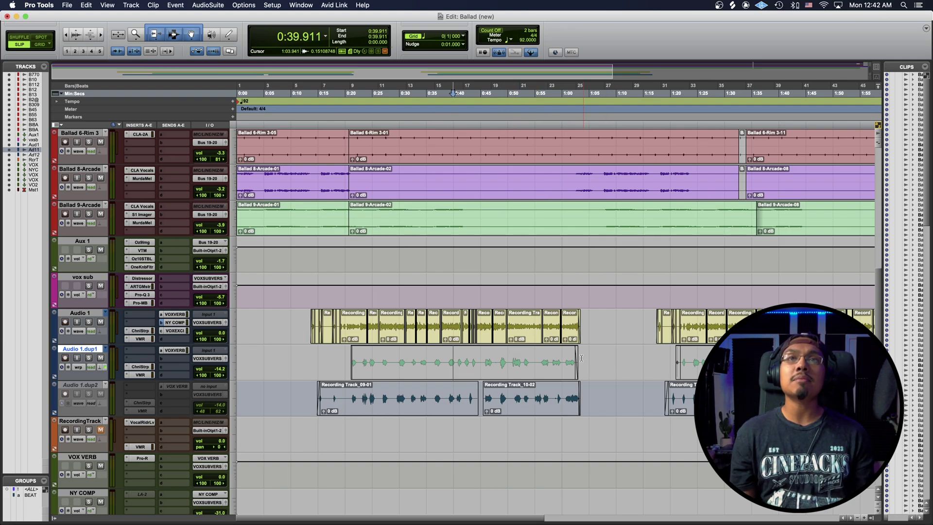
scroll(576, 360, "up", 5)
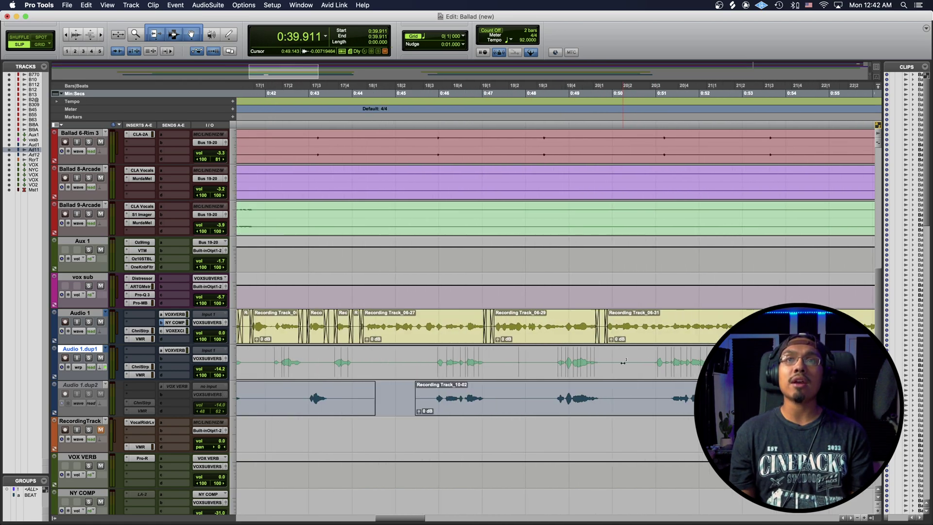
scroll(623, 366, "up", 5)
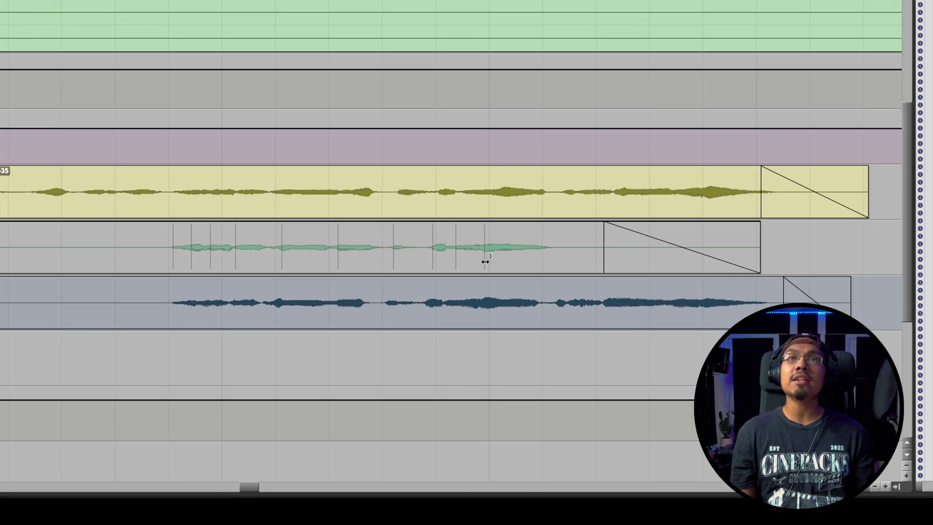
Step: Add warp markers and drag the first harmony syllables to match the main vocal's timing
scroll(485, 264, "up", 2)
scroll(486, 264, "left", 1)
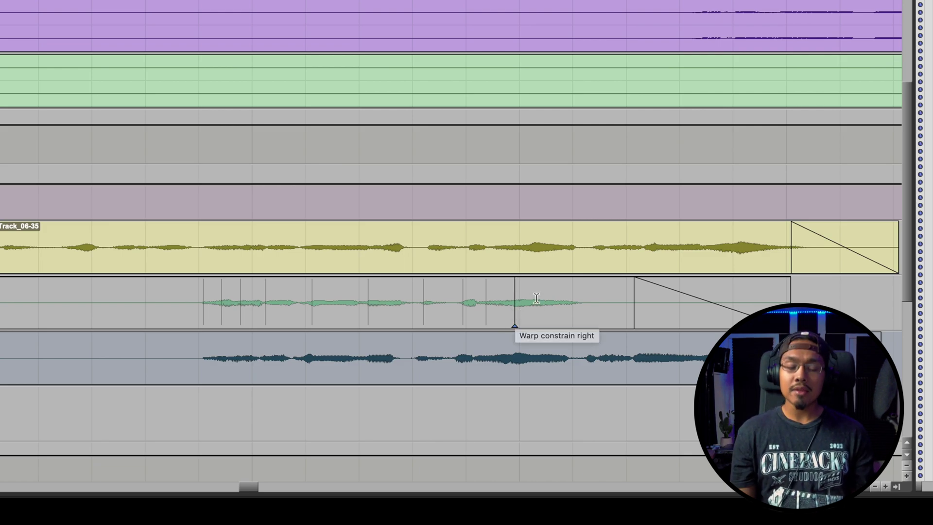
key("ctrl+bracketright")
scroll(535, 297, "right", 5)
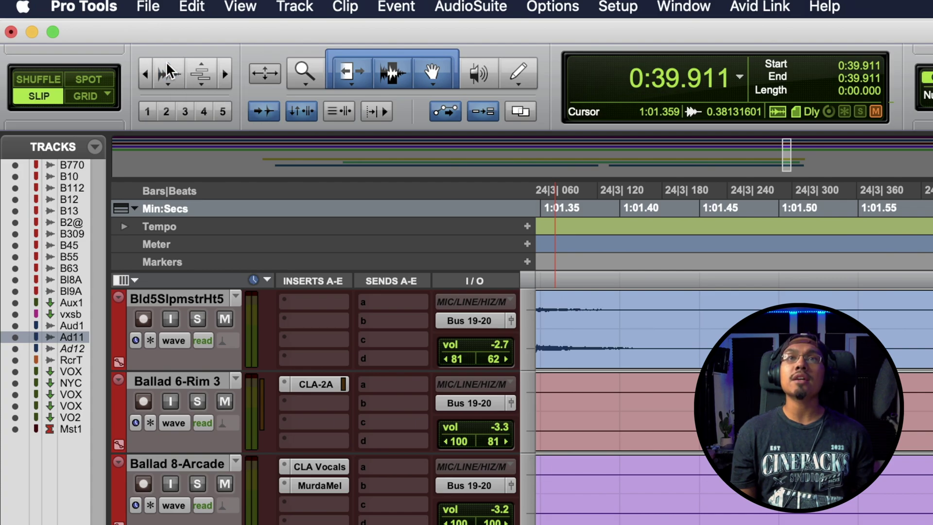
key("super+bracketleft")
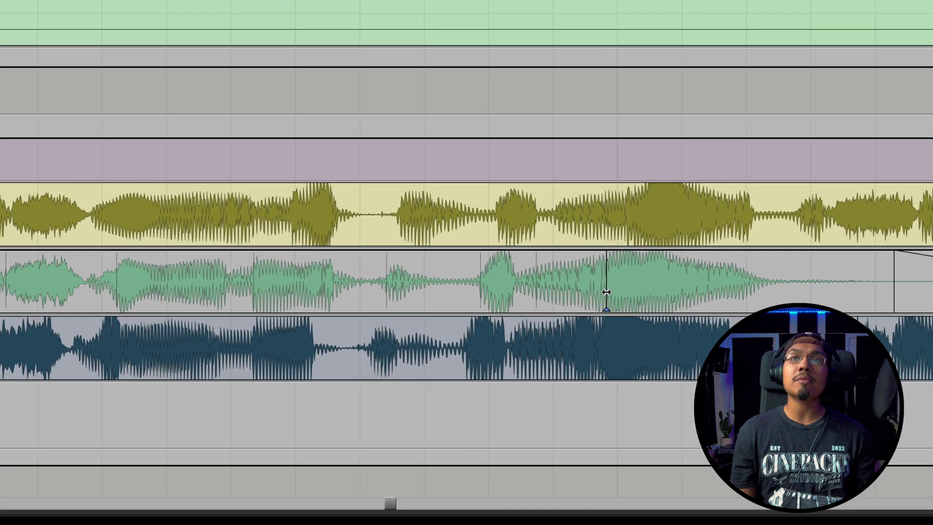
left_click_drag(569, 404, 580, 404)
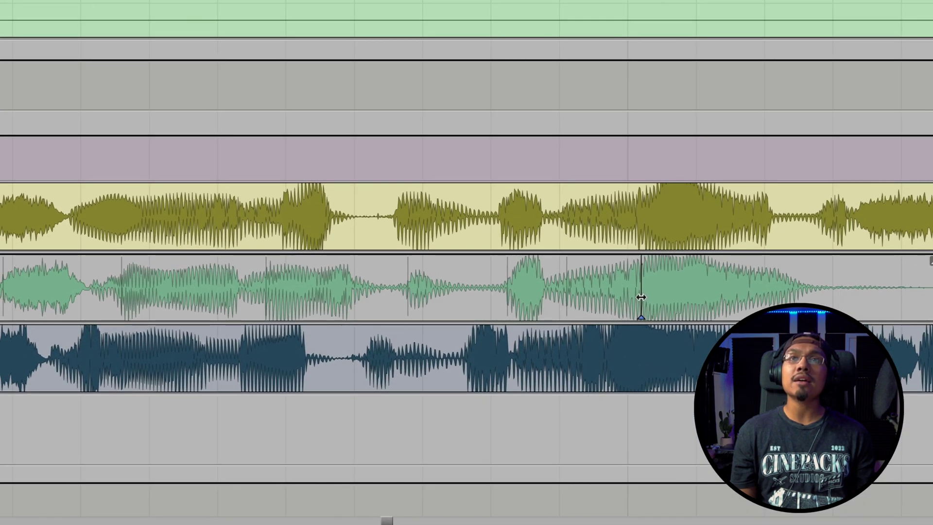
left_click(507, 298)
left_click_drag(507, 298, 501, 301)
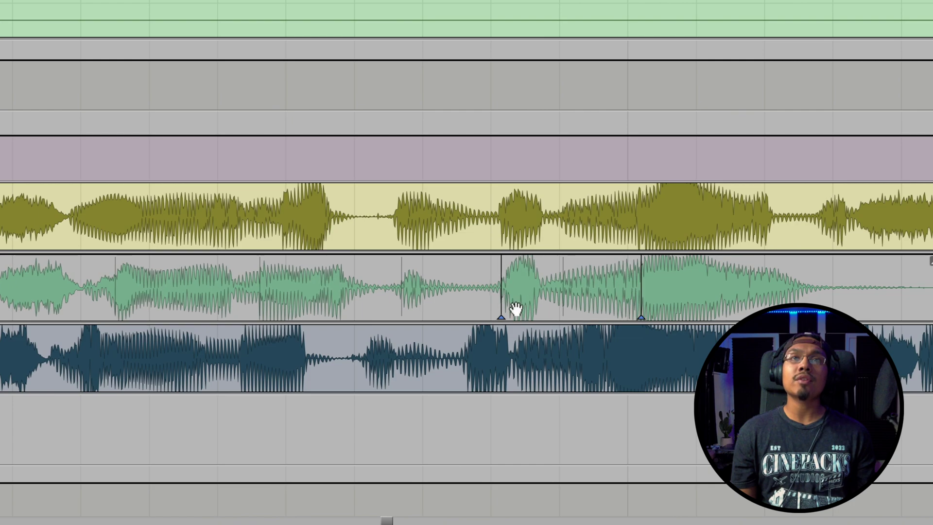
Step: Drag more harmony syllables earlier or later and add a warp marker at a syllable start
scroll(515, 306, "left", 3)
left_click_drag(584, 301, 589, 302)
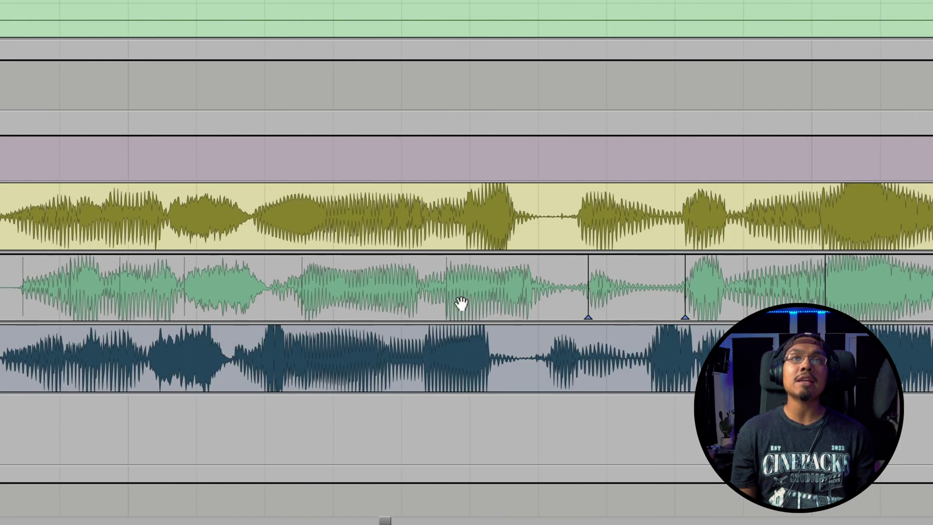
left_click_drag(447, 298, 467, 298)
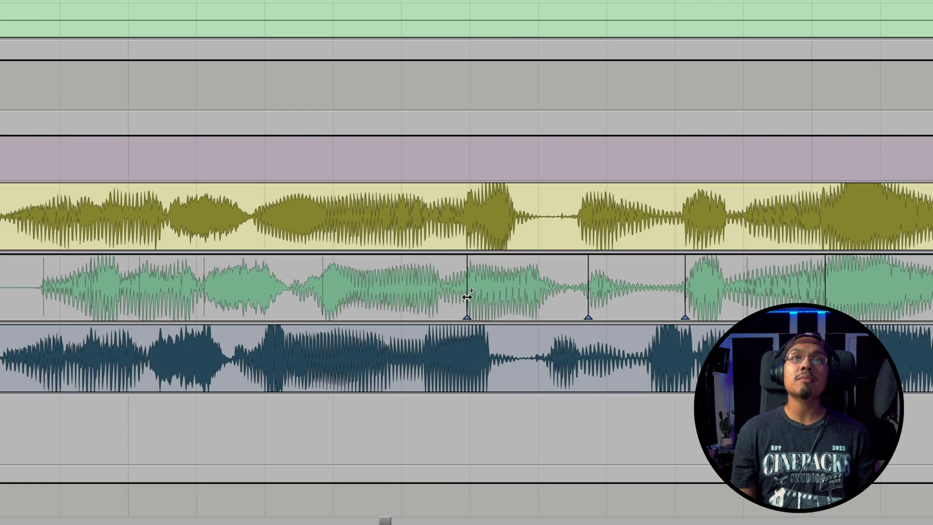
left_click_drag(318, 295, 270, 294)
scroll(271, 295, "left", 5)
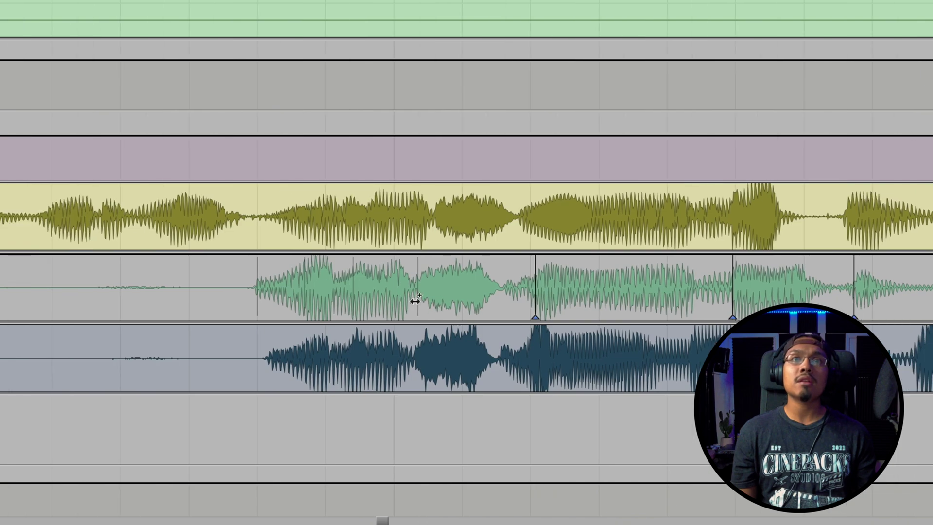
left_click_drag(417, 302, 440, 300)
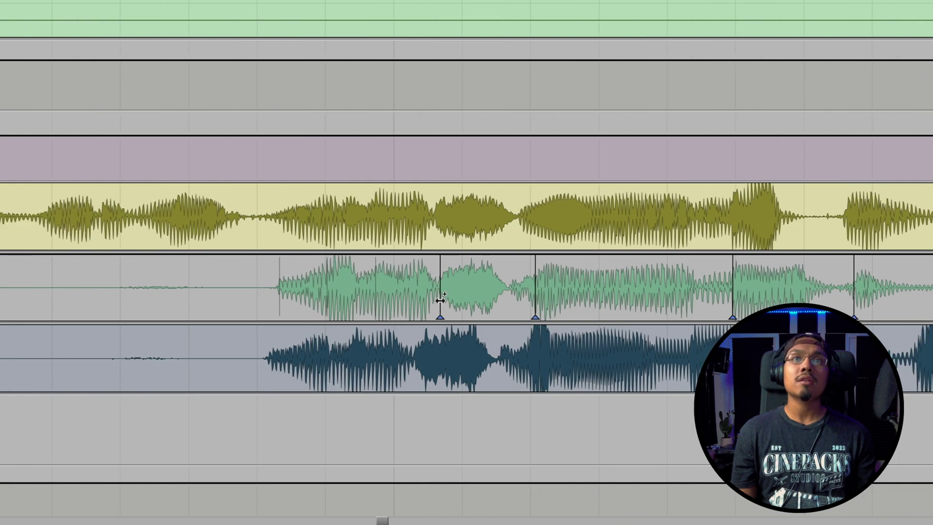
double_click(325, 303)
scroll(425, 302, "right", 5)
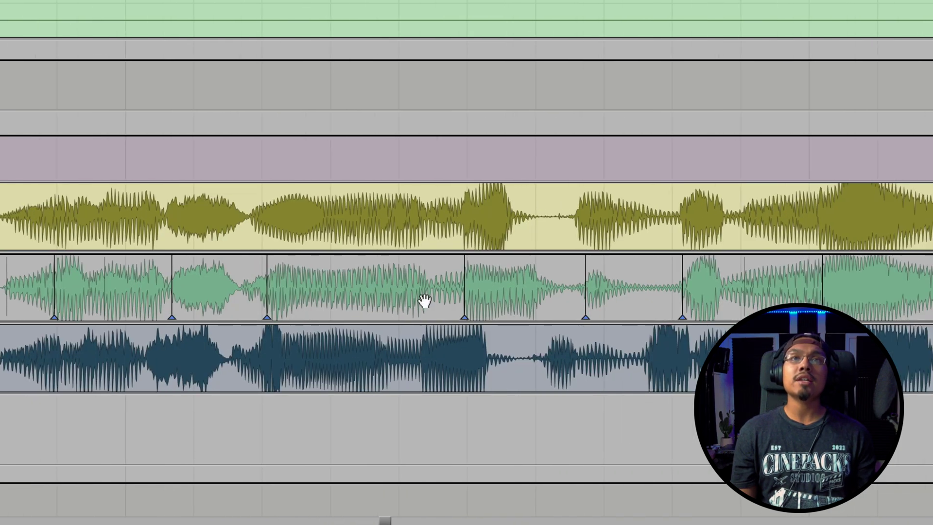
Step: Add a warp marker on the next harmony syllable, pull it earlier, and play the phrase back
left_click(564, 294)
left_click_drag(563, 295, 530, 295)
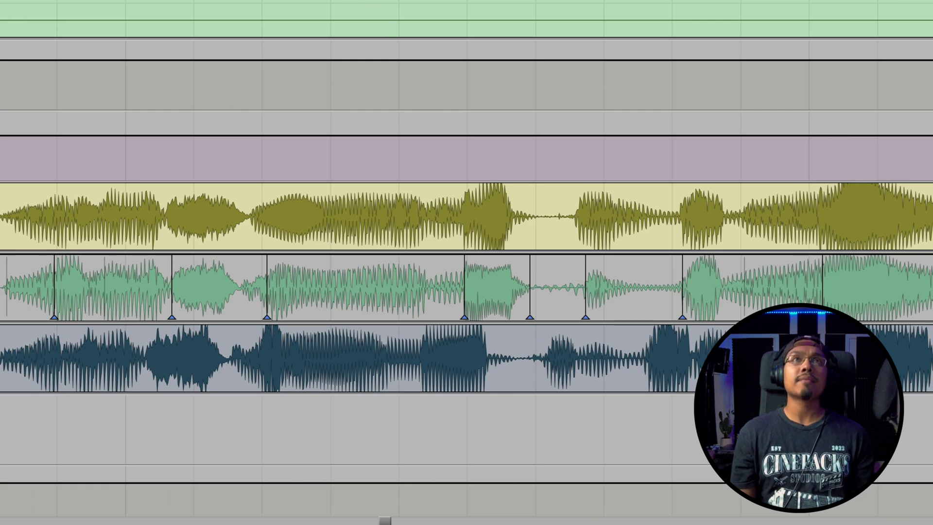
key("space")
key("minus")
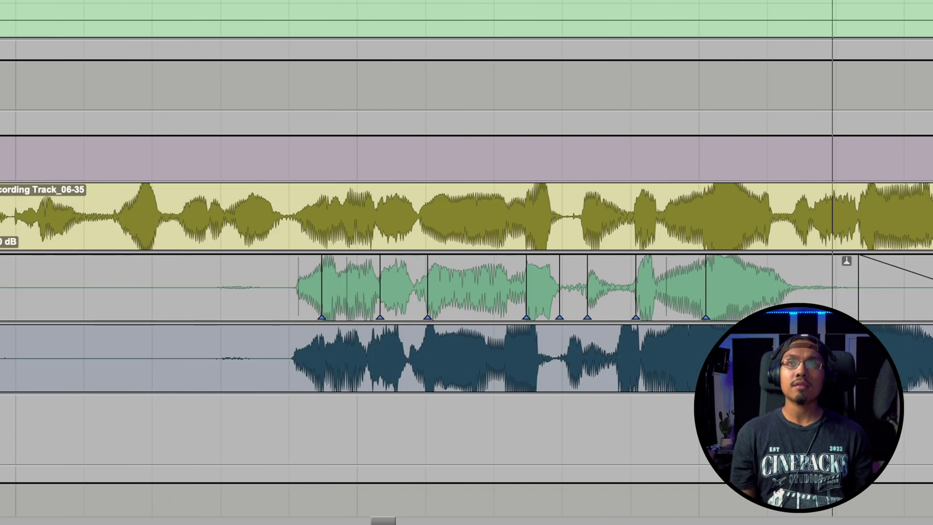
key("space")
key("space")
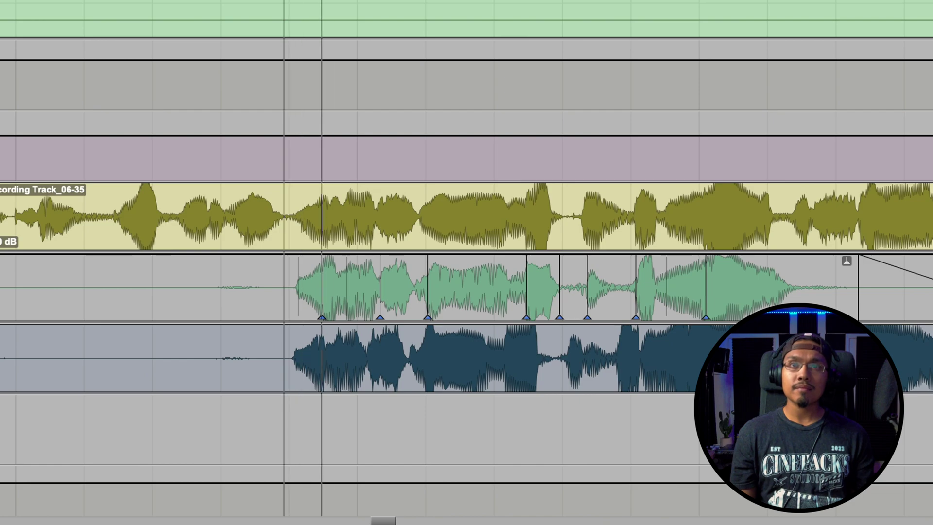
key("space")
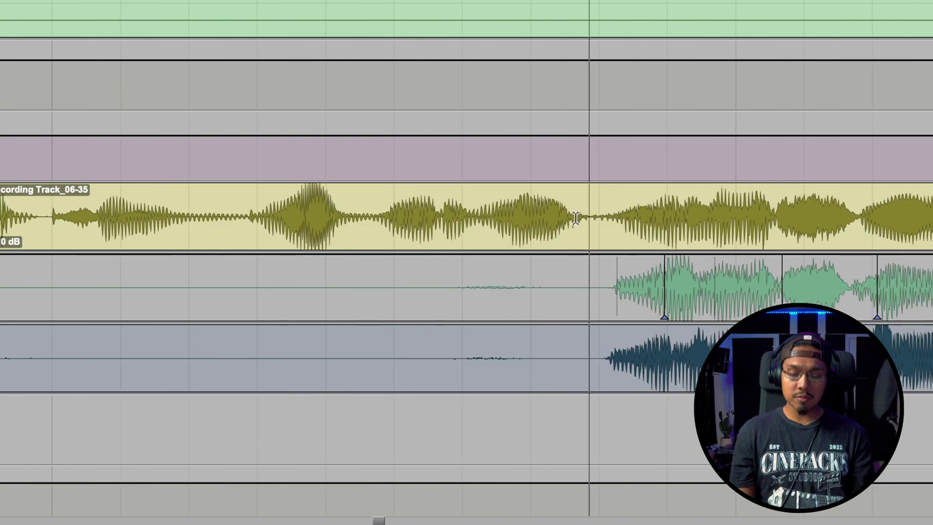
Step: Drag harmony warp points to match the lead vocal's entrance and transients
scroll(641, 312, "left", 3)
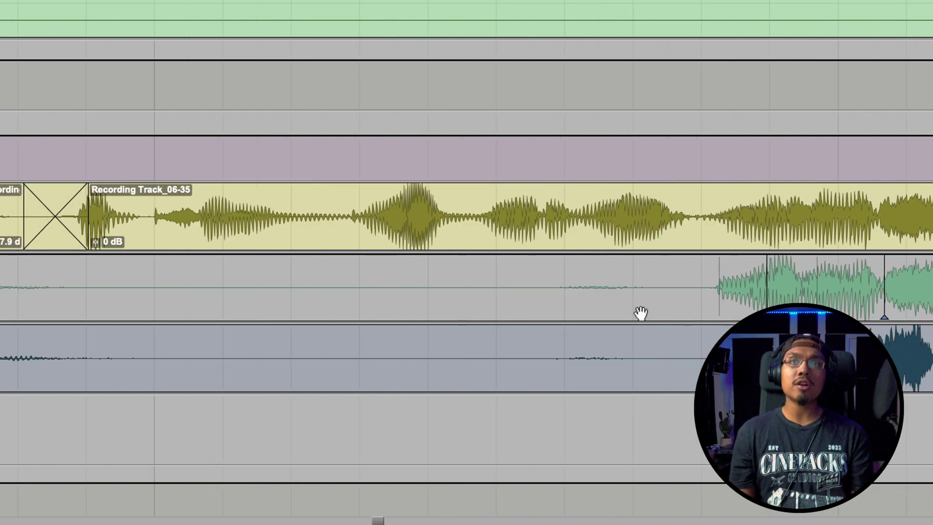
scroll(641, 312, "left", 10)
scroll(647, 299, "up", 3)
left_click_drag(654, 302, 620, 294)
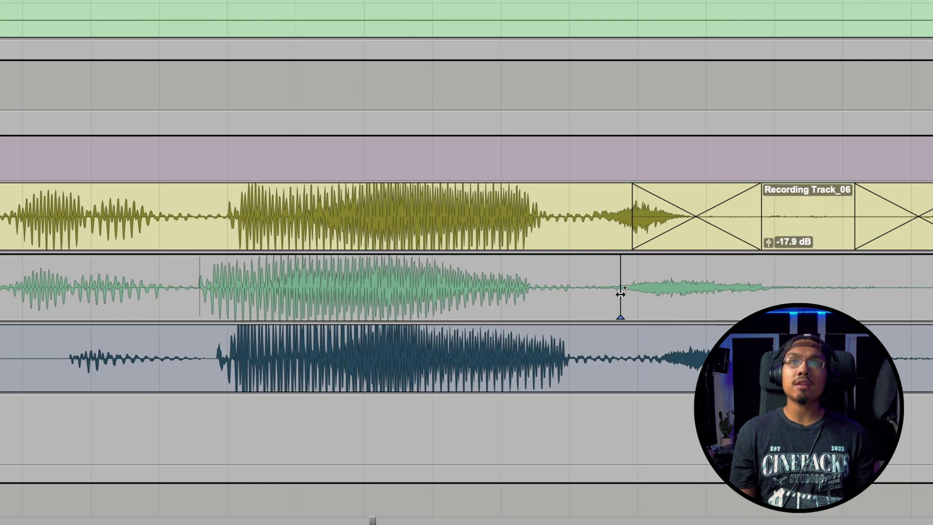
left_click_drag(199, 299, 233, 299)
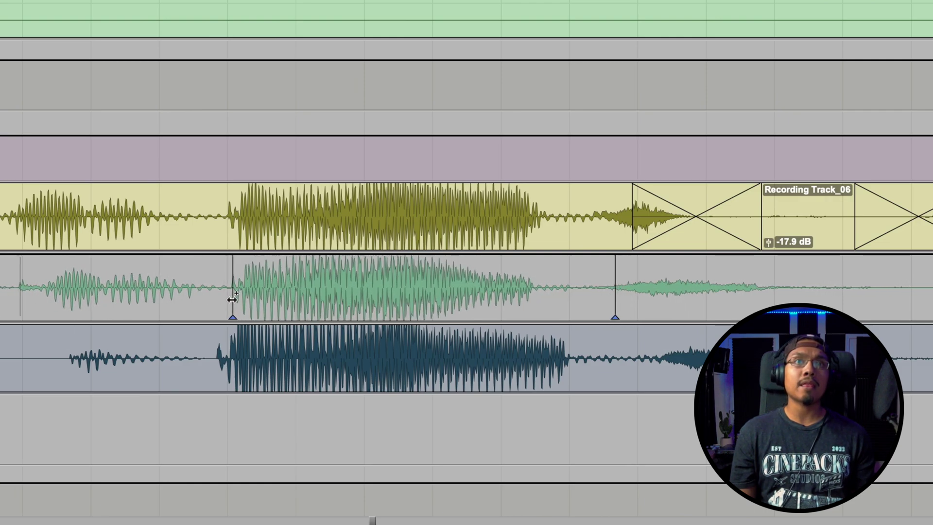
scroll(626, 287, "left", 10)
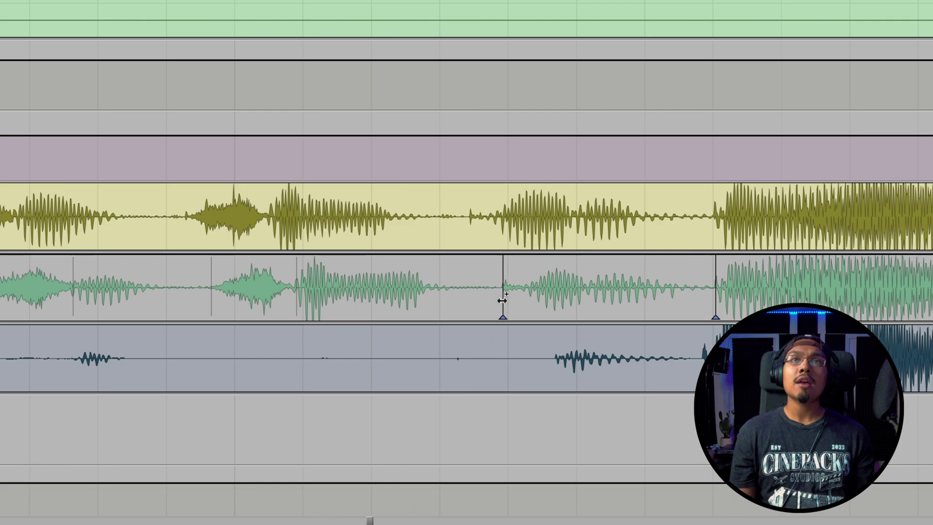
left_click_drag(502, 302, 470, 288)
Step: Anchor the next harmony phrases with warp markers and compress the audio before the new point
scroll(554, 284, "left", 3)
scroll(554, 283, "left", 2)
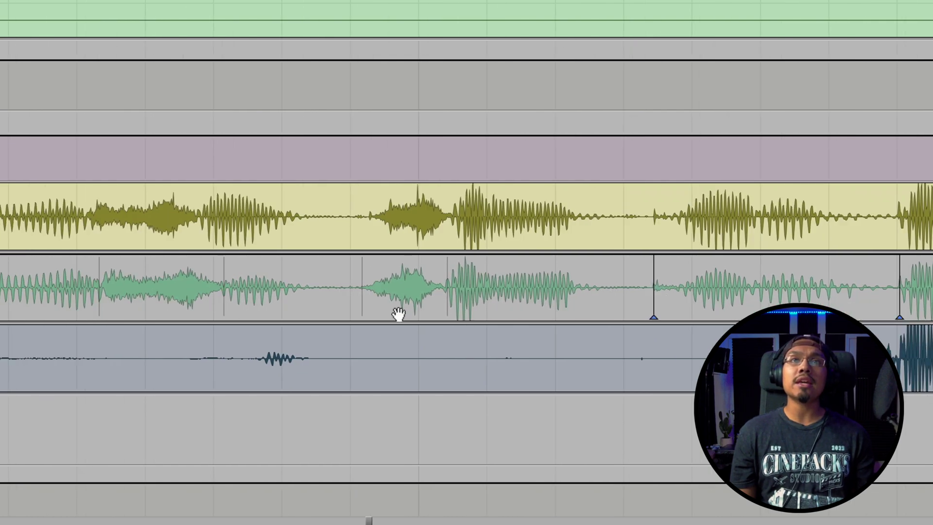
left_click_drag(359, 306, 371, 306)
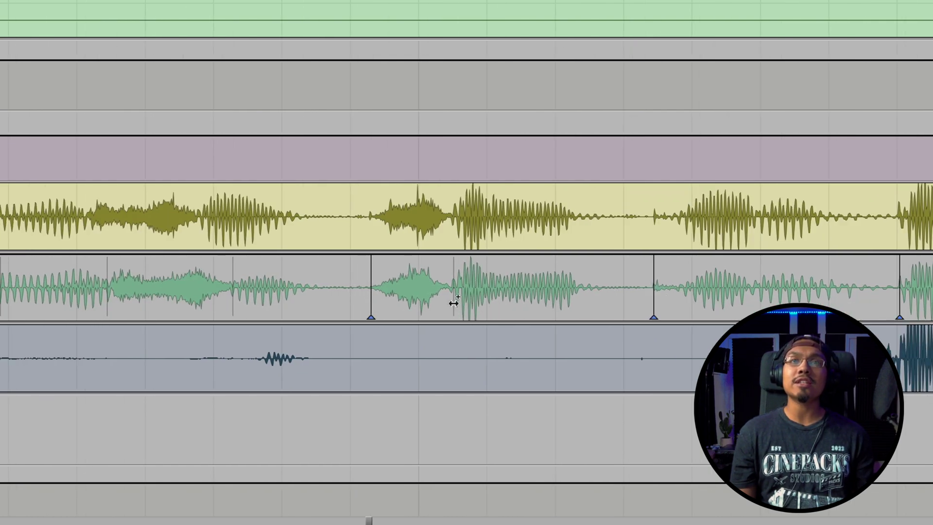
left_click_drag(453, 304, 457, 302)
left_click_drag(369, 299, 374, 303)
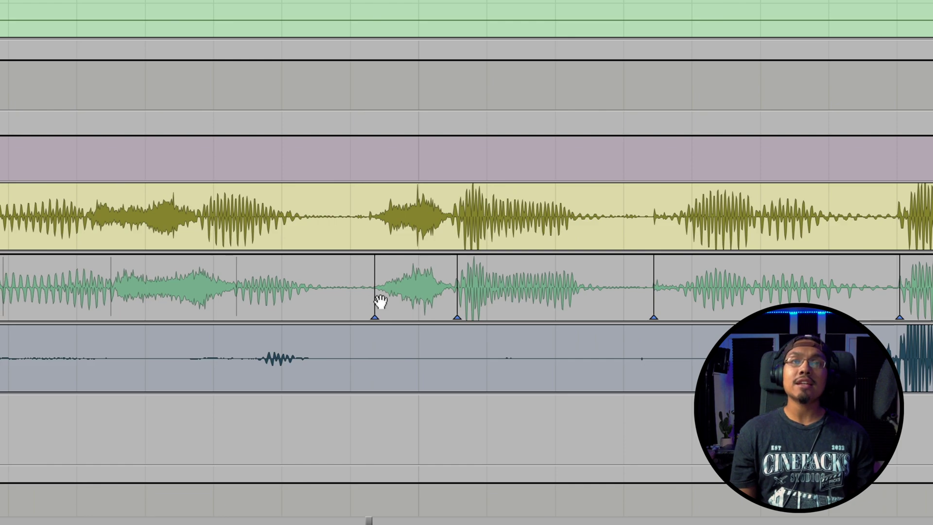
scroll(504, 289, "left", 5)
left_click_drag(544, 302, 507, 296)
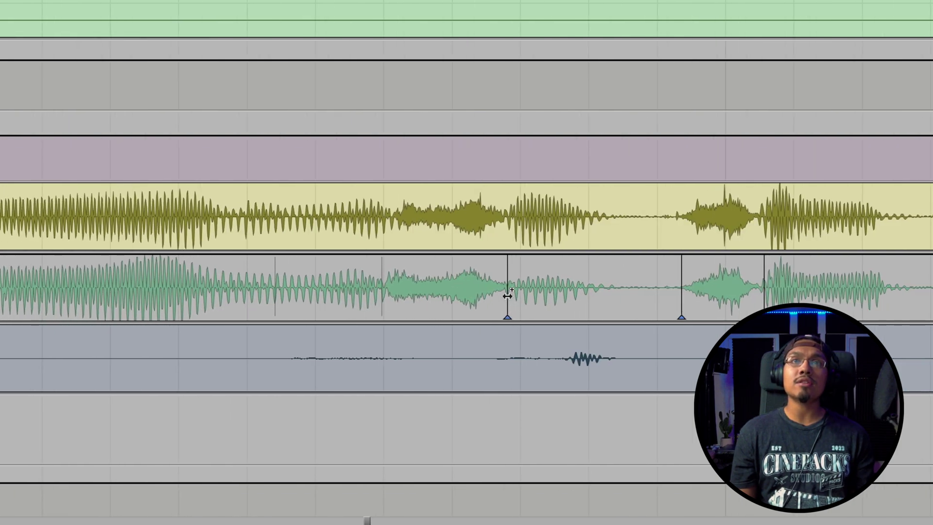
left_click_drag(383, 302, 444, 302)
Step: Shift the following harmony phrase earlier and place a new warp marker at a transient
scroll(416, 302, "left", 8)
scroll(601, 308, "right", 10)
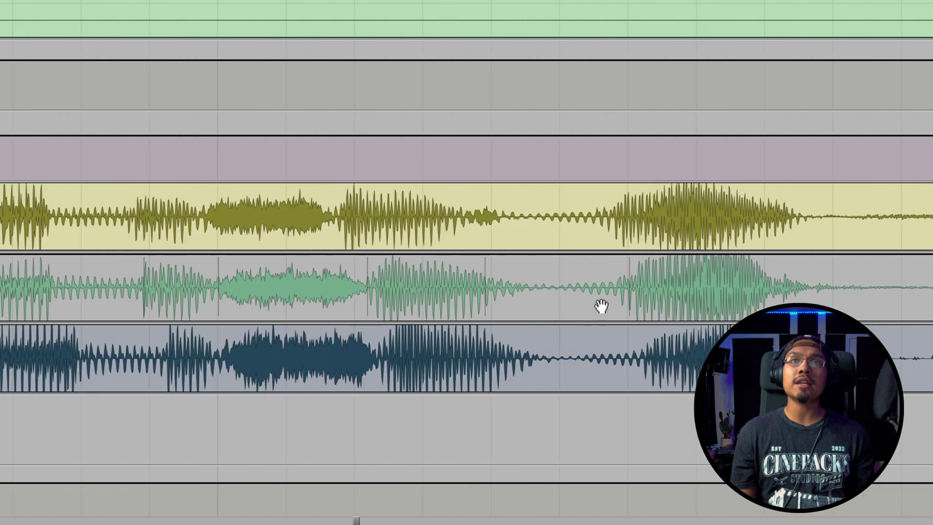
left_click_drag(627, 304, 617, 303)
scroll(621, 303, "left", 8)
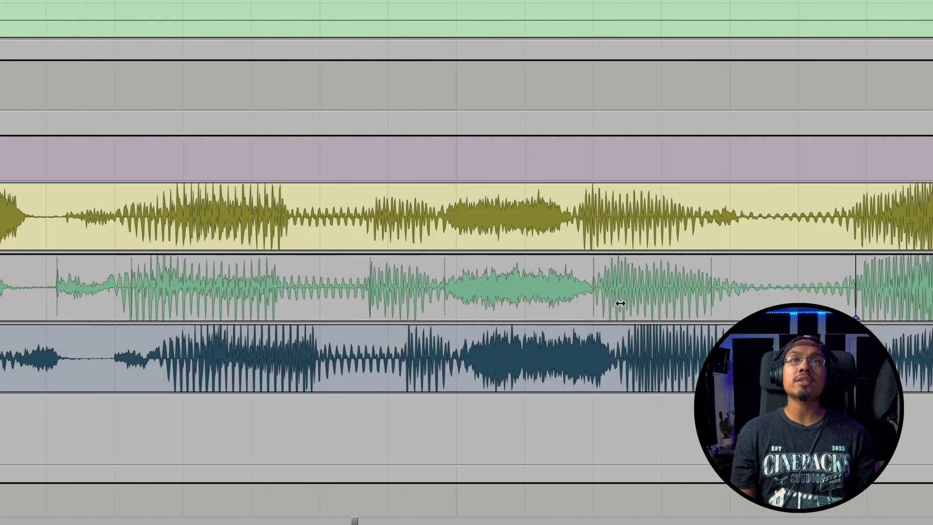
left_click_drag(664, 302, 656, 292)
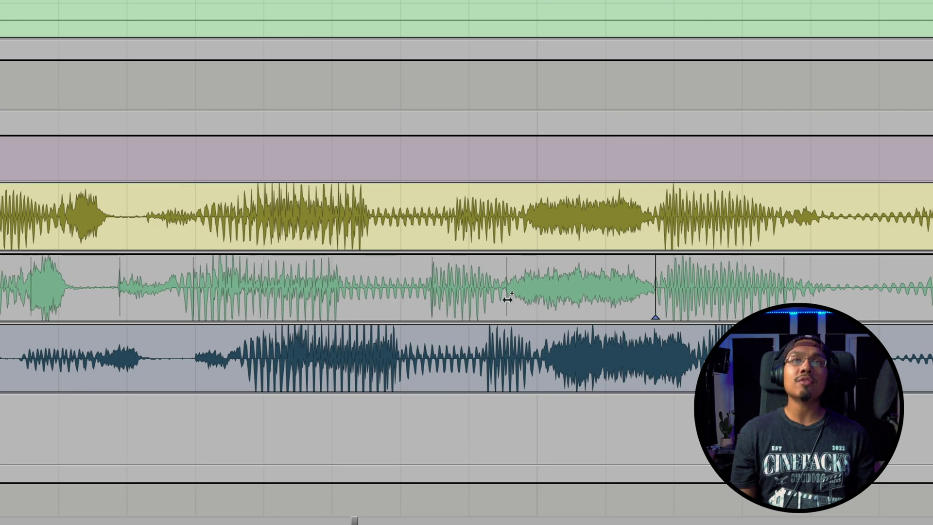
left_click(524, 297)
left_click_drag(525, 297, 529, 296)
Step: Add further warp markers on the harmony clip and stretch its phrase later to line up
left_click(453, 302)
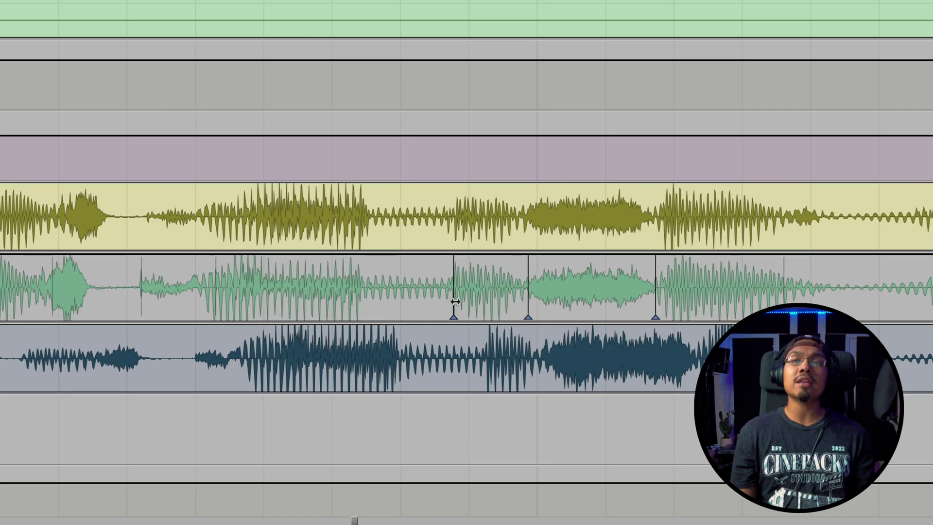
scroll(466, 304, "left", 5)
left_click_drag(516, 302, 528, 303)
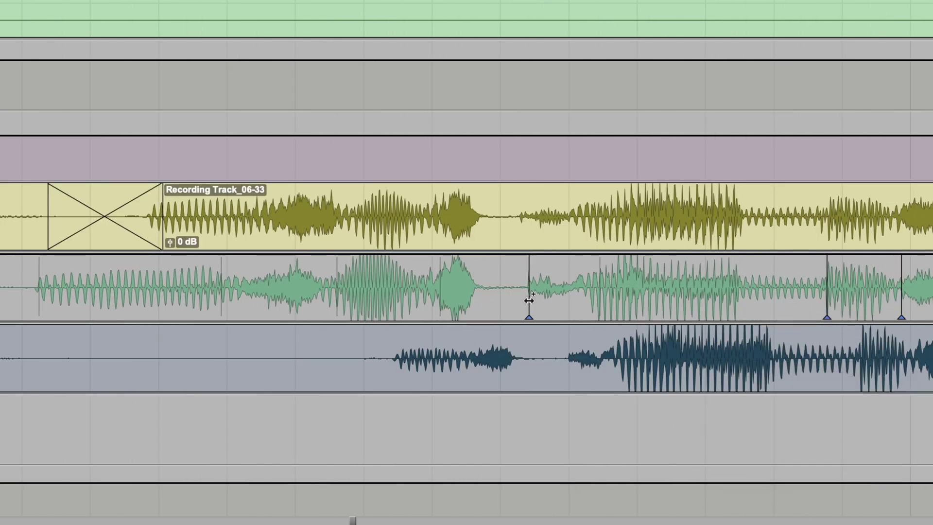
left_click_drag(440, 307, 444, 302)
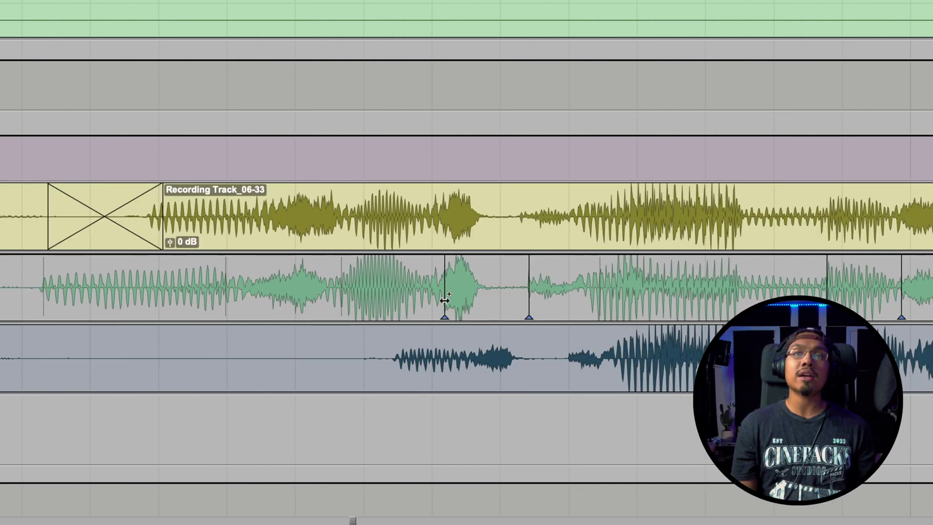
left_click(317, 308)
left_click(342, 302)
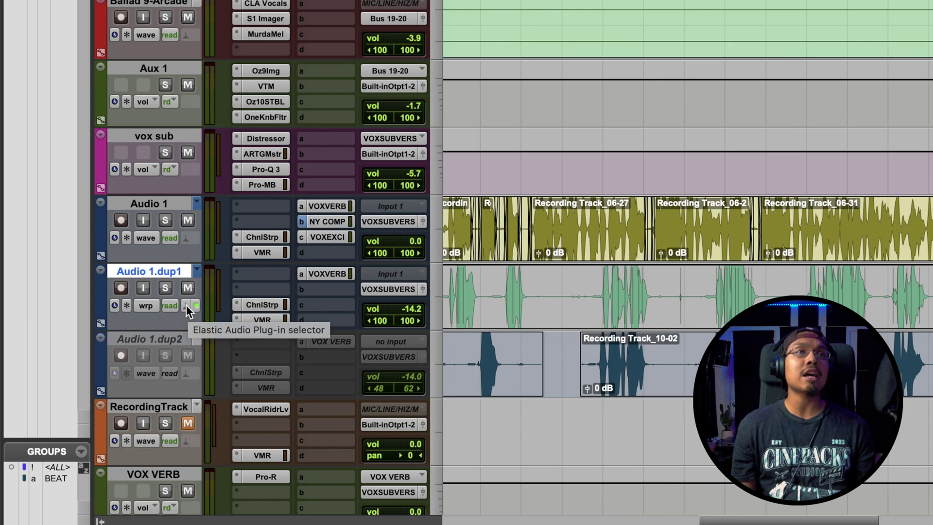
Step: Set Audio 1.dup1's Elastic Audio plug-in to None and commit the warped audio
left_click(186, 305)
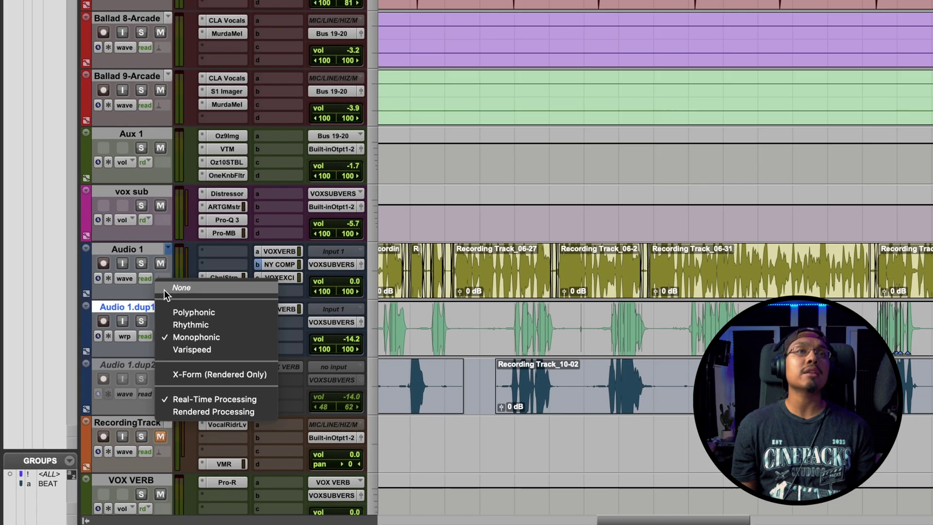
left_click(181, 267)
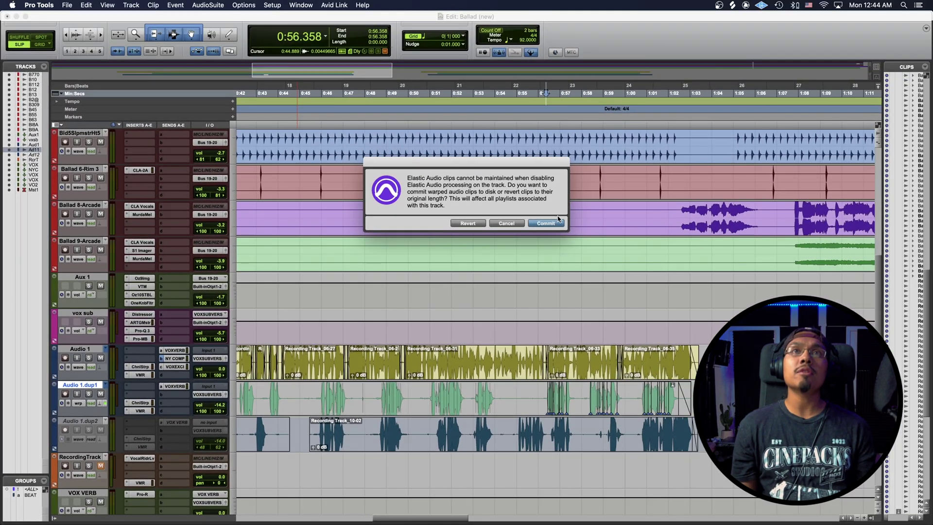
left_click(555, 224)
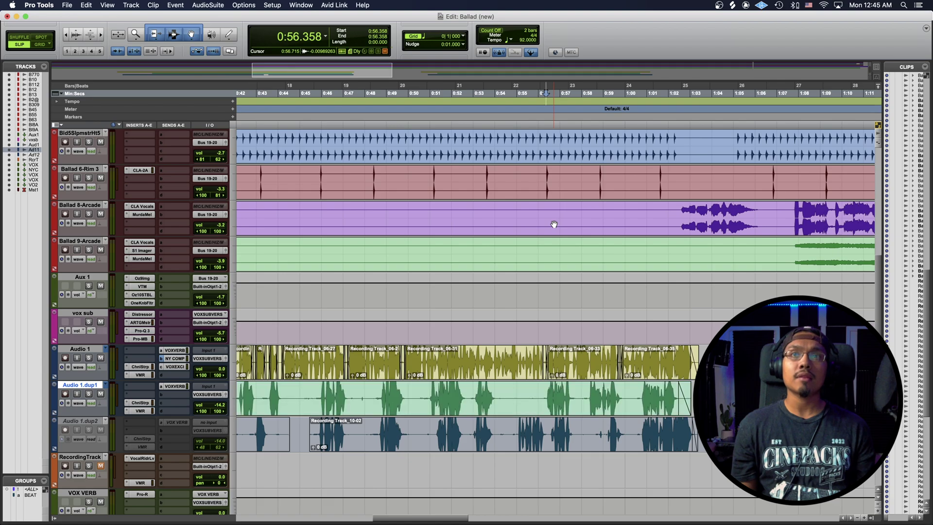
Step: Audition the aligned harmony section, then set Audio 1.dup1's volume to -7.8 dB
scroll(535, 379, "right", 5)
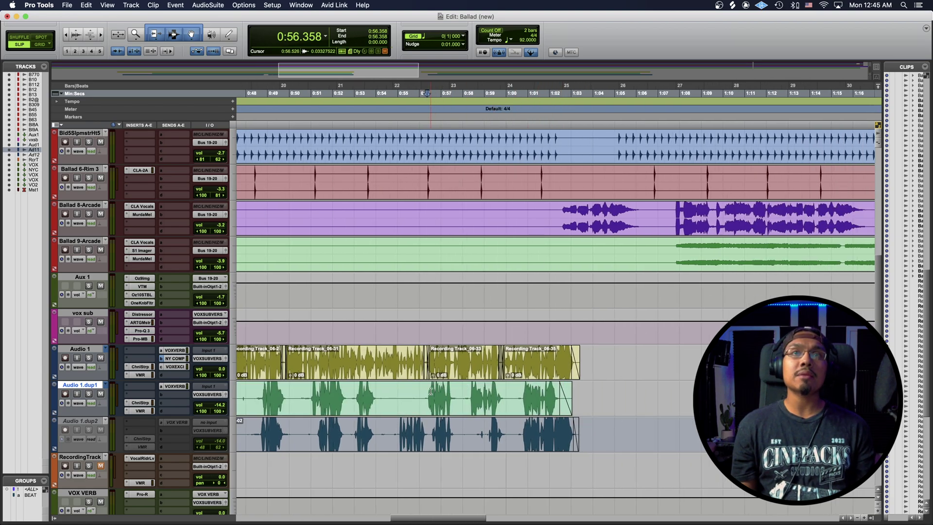
left_click_drag(431, 391, 566, 391)
left_click(418, 388)
key("space")
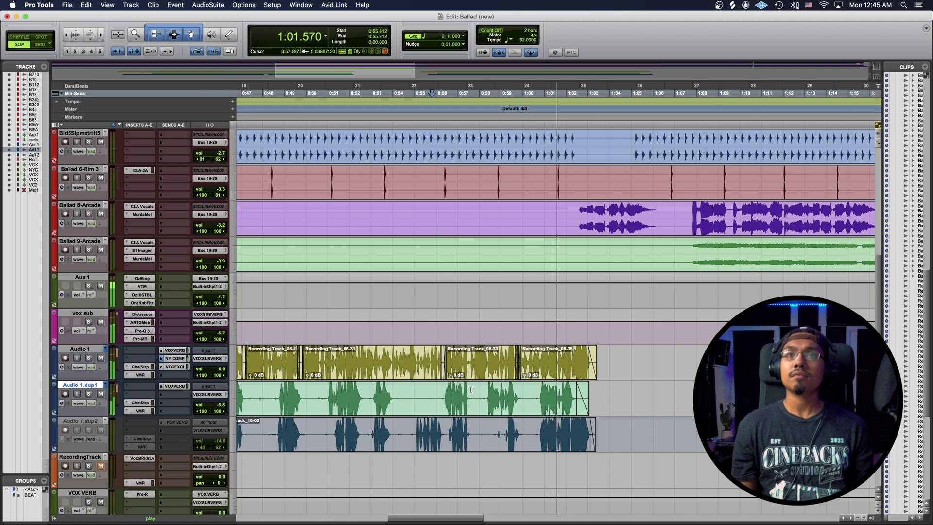
key("space")
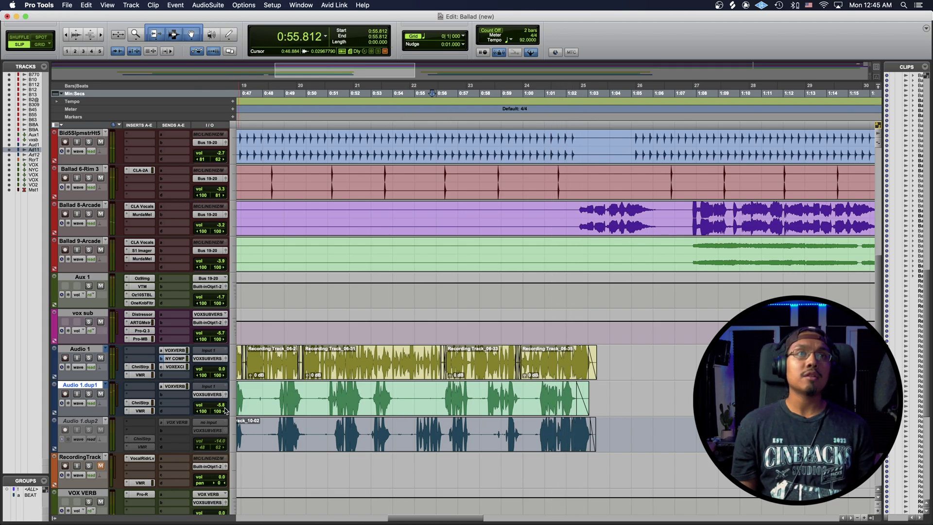
left_click_drag(225, 411, 224, 417)
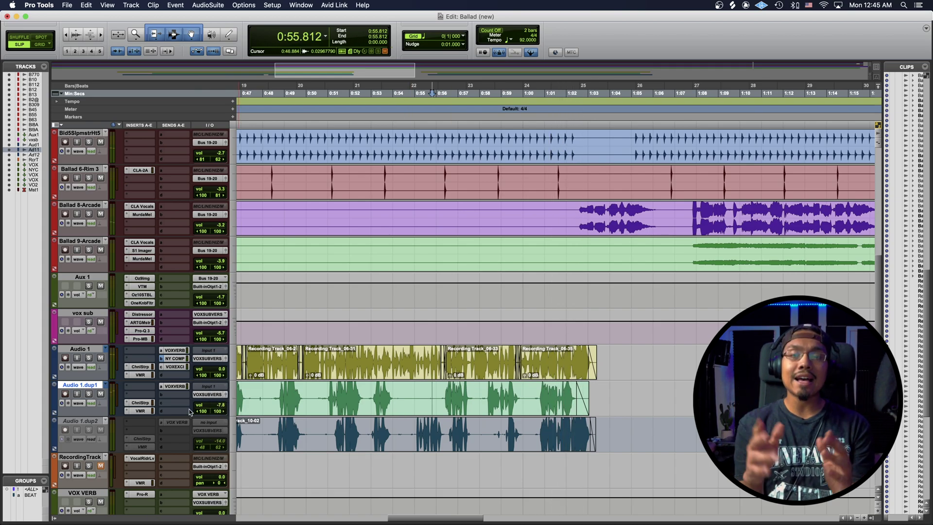